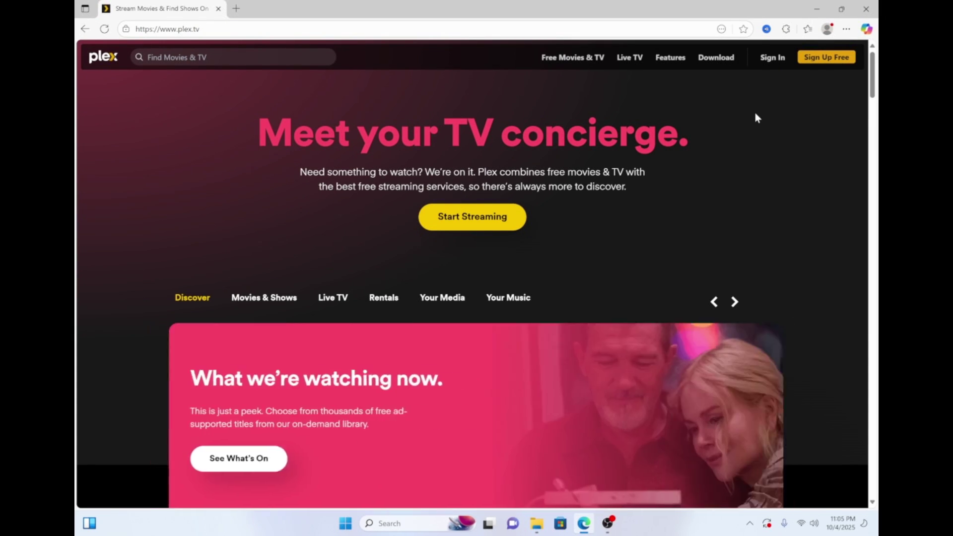
Download the Windows 64-bit Plex Media Server installer from the Plex website's Download menu.
mouse_move(728, 64)
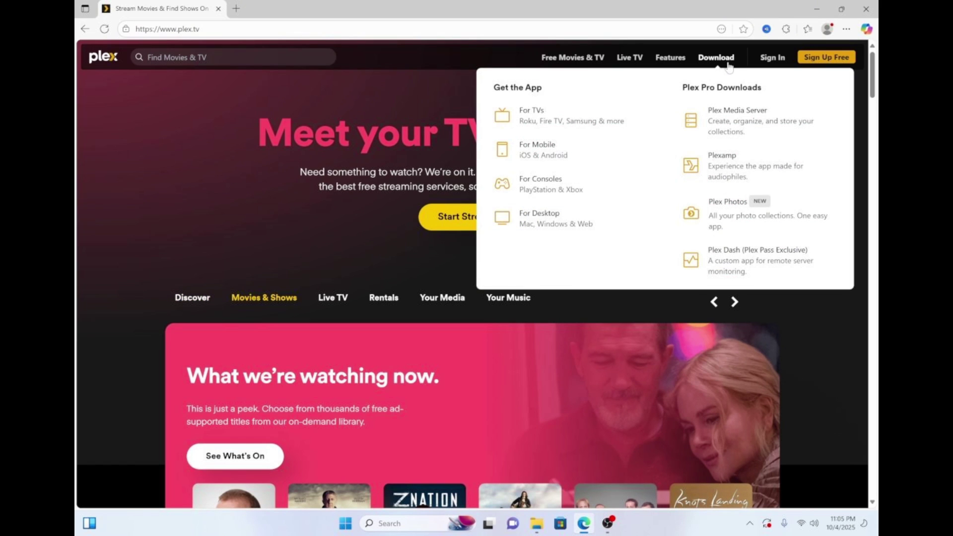
left_click(726, 134)
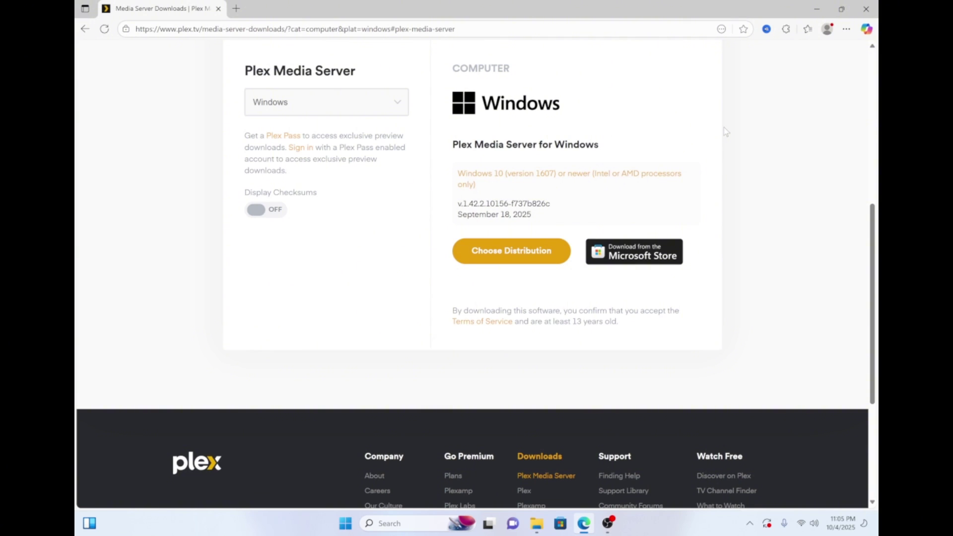
left_click(527, 250)
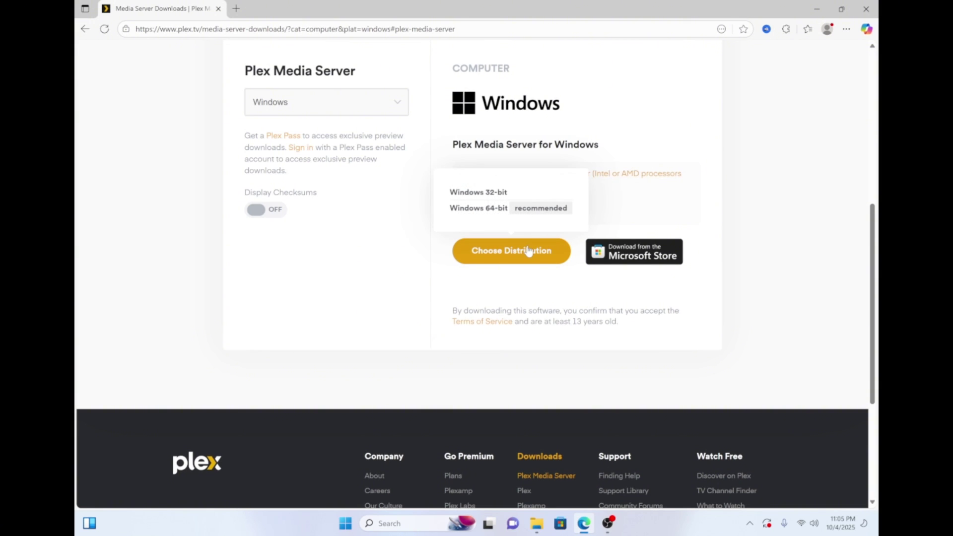
left_click(491, 214)
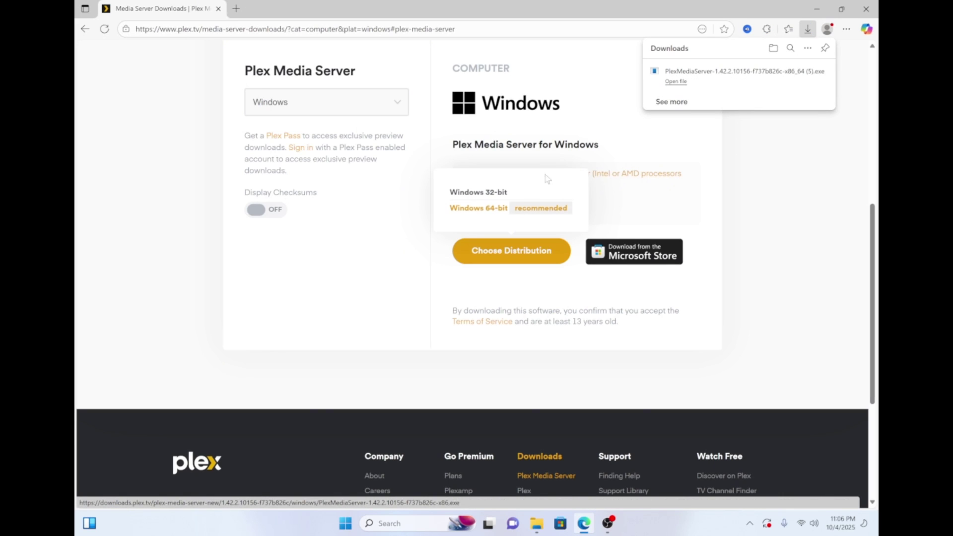
Install Plex Media Server into C:\Program Files\Plex\Plex Media Server with the default Start Menu folder.
left_click(677, 83)
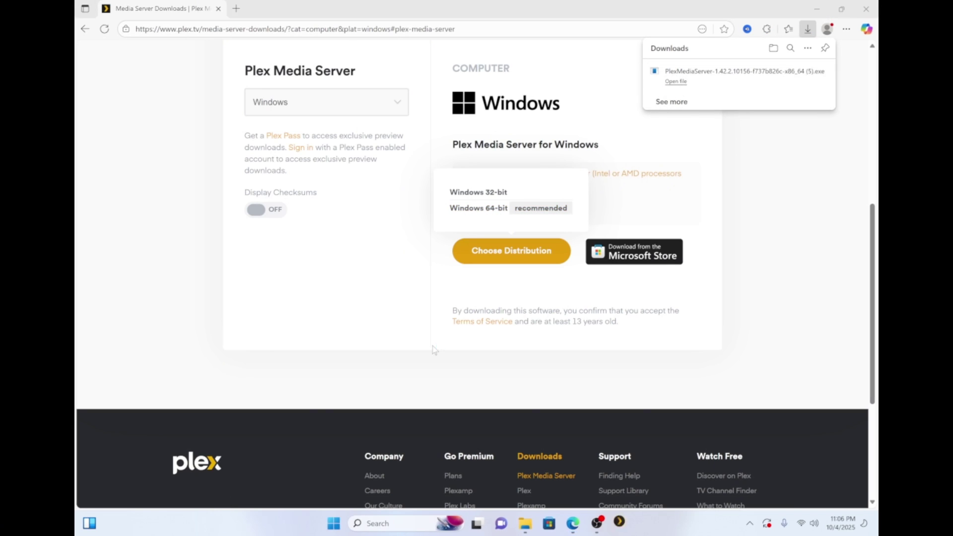
left_click(566, 362)
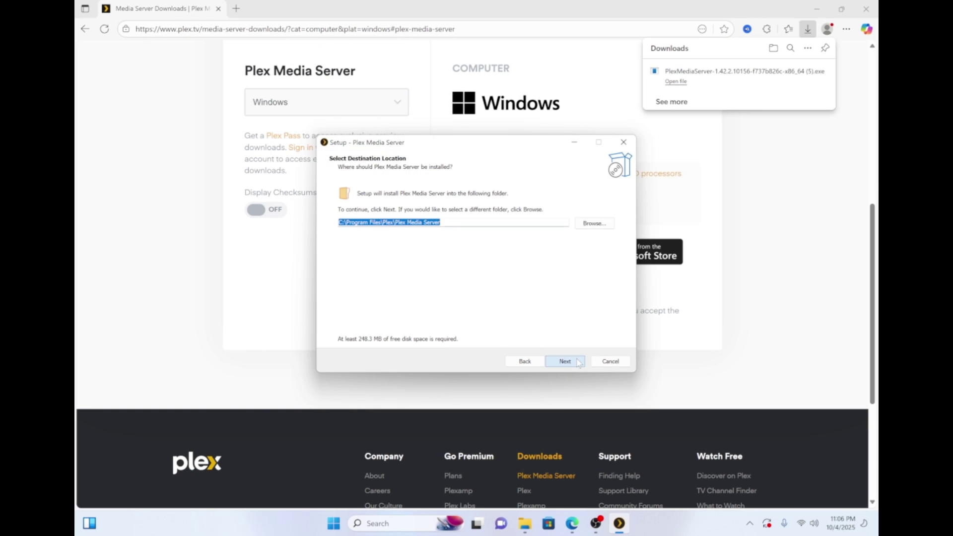
left_click(579, 362)
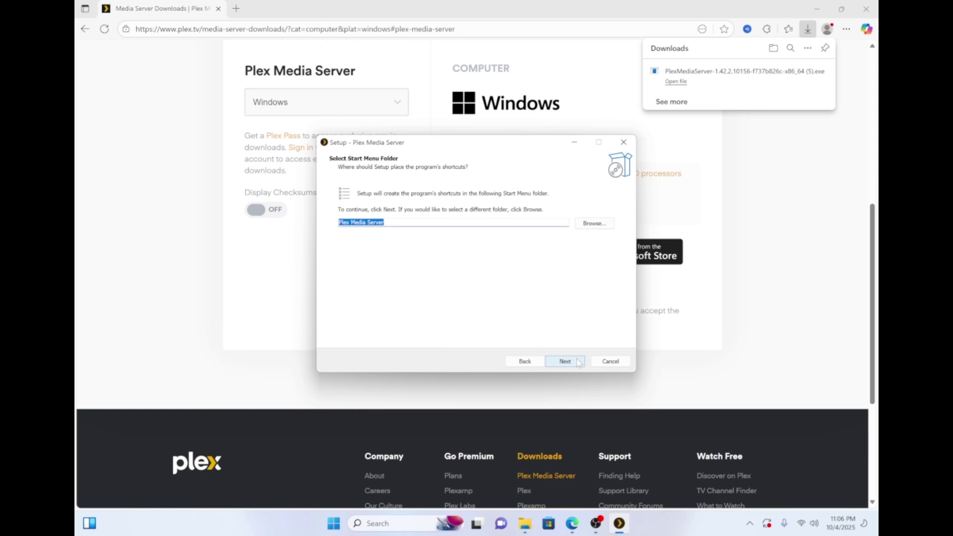
left_click(578, 362)
left_click(578, 363)
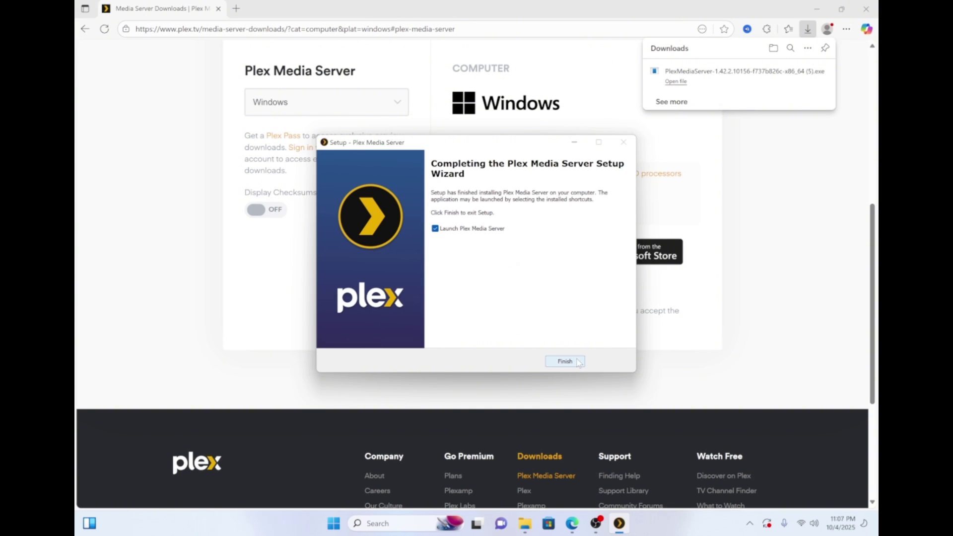
left_click(565, 362)
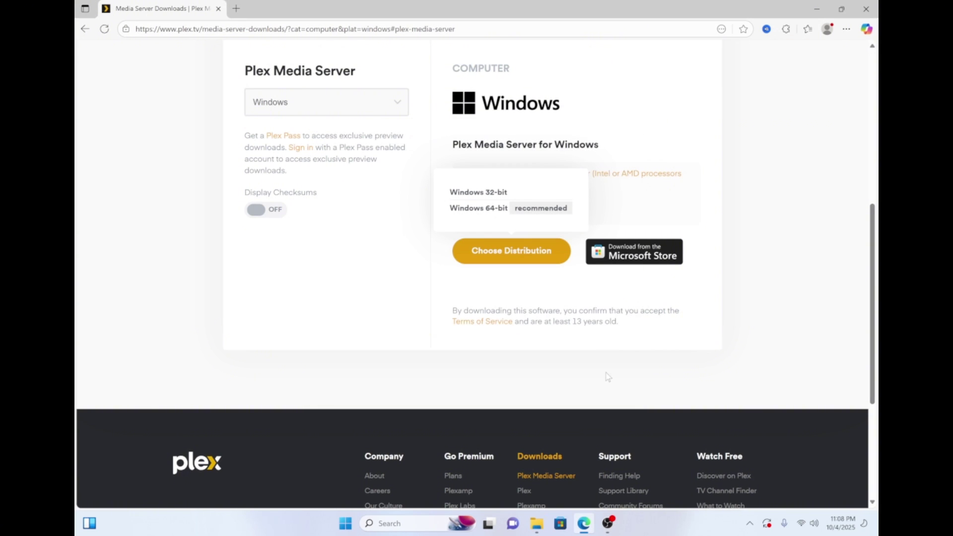
Open Plex in the browser from the Plex Media Server tray icon and choose email sign-in.
left_click(751, 527)
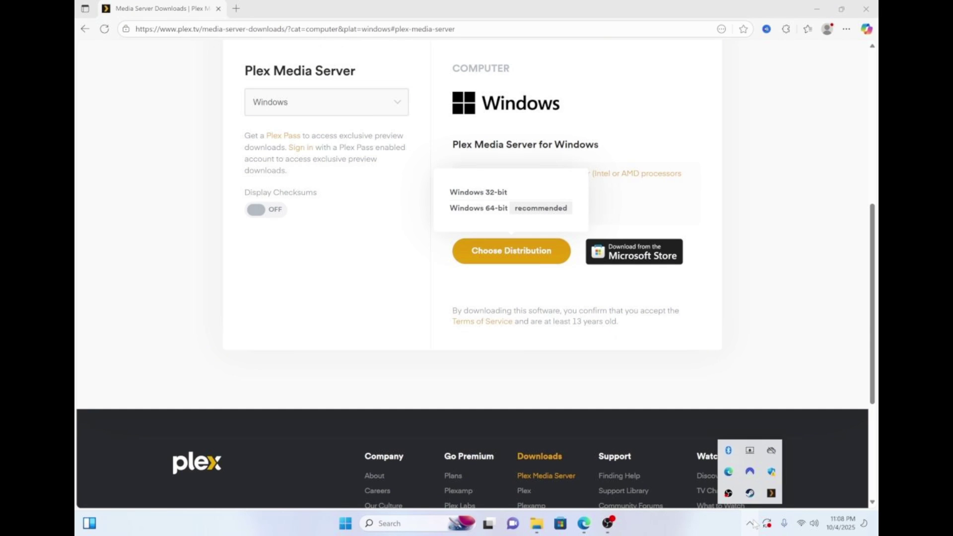
right_click(772, 497)
left_click(781, 405)
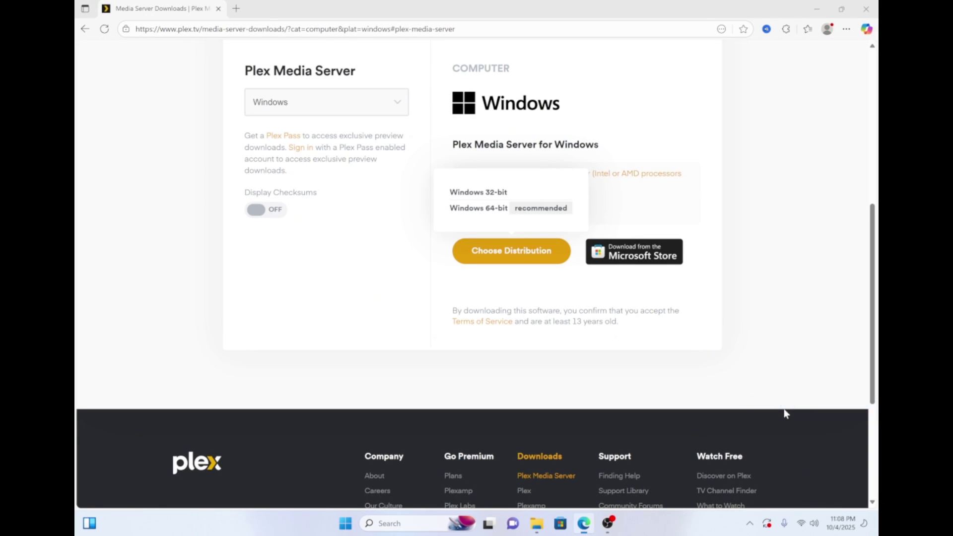
left_click(585, 403)
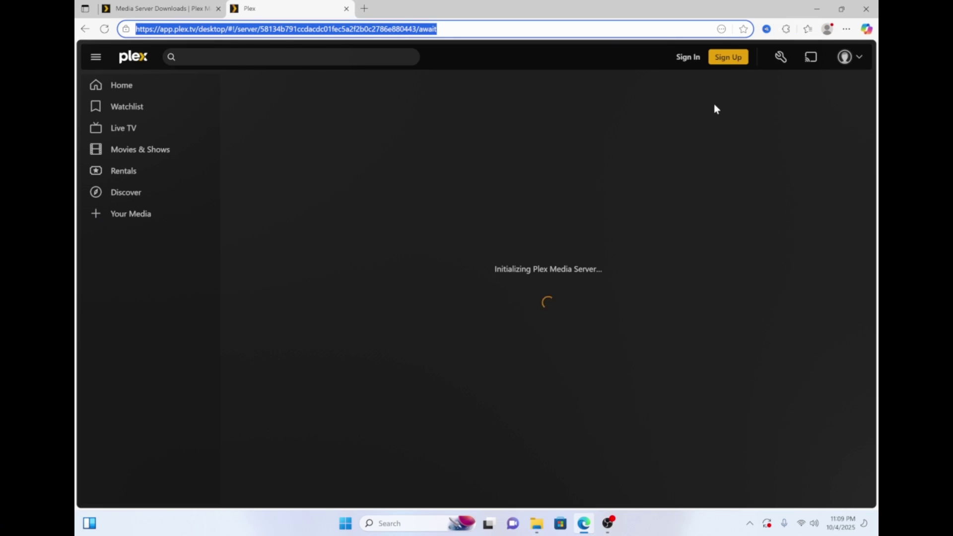
Sign in to Plex Web and dismiss the How Plex Works introduction.
left_click(688, 57)
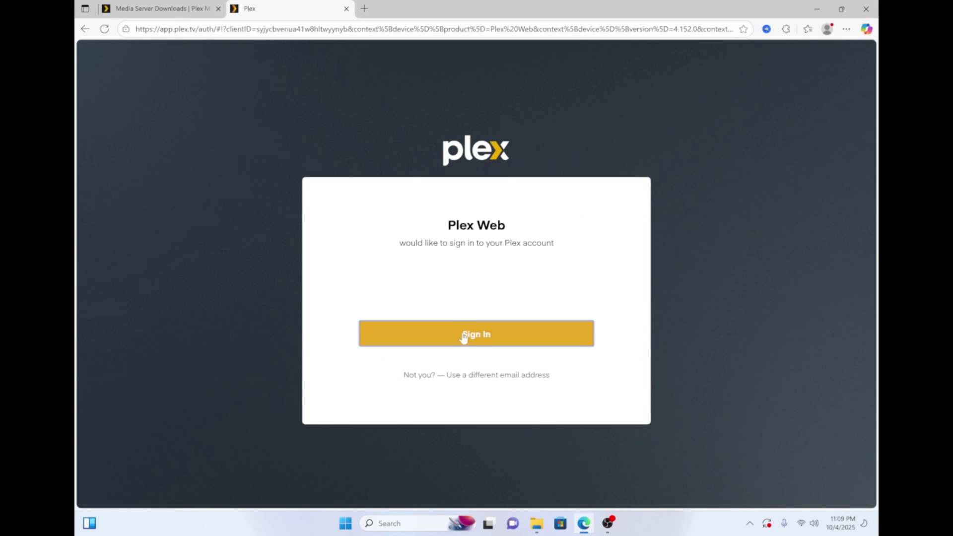
left_click(464, 336)
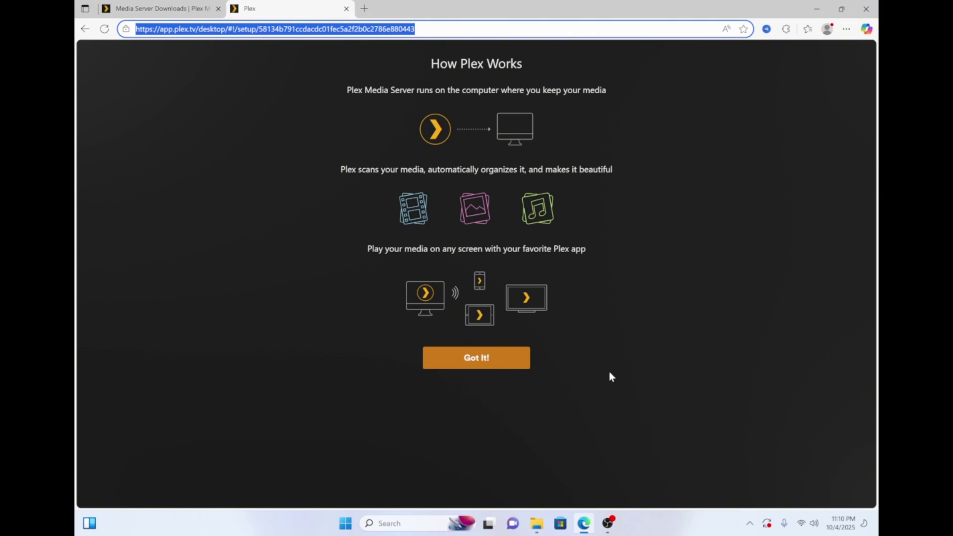
left_click(521, 365)
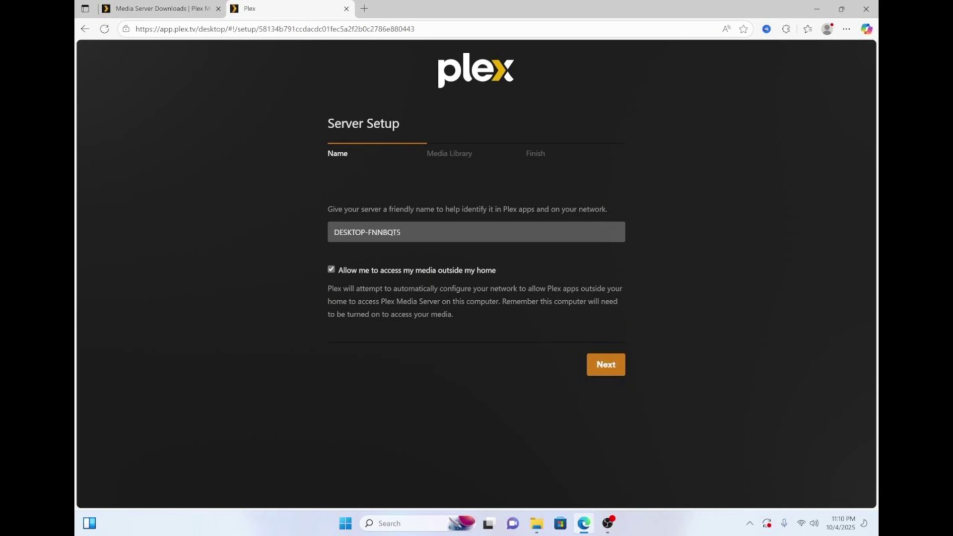
Name the server Plex-FireTV, disable outside-home access, and continue to Media Library.
triple_click(368, 232)
type("Plex-FireTV")
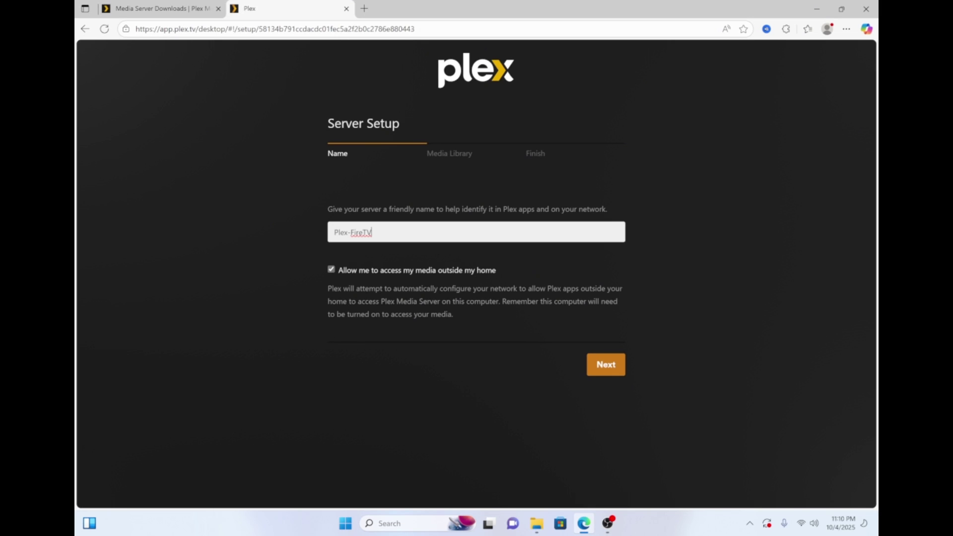
left_click(334, 272)
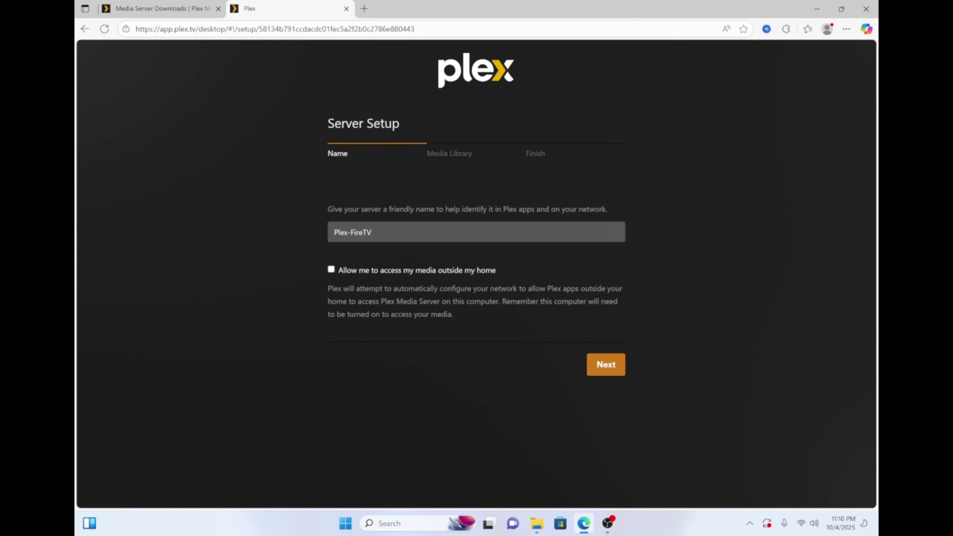
left_click(605, 364)
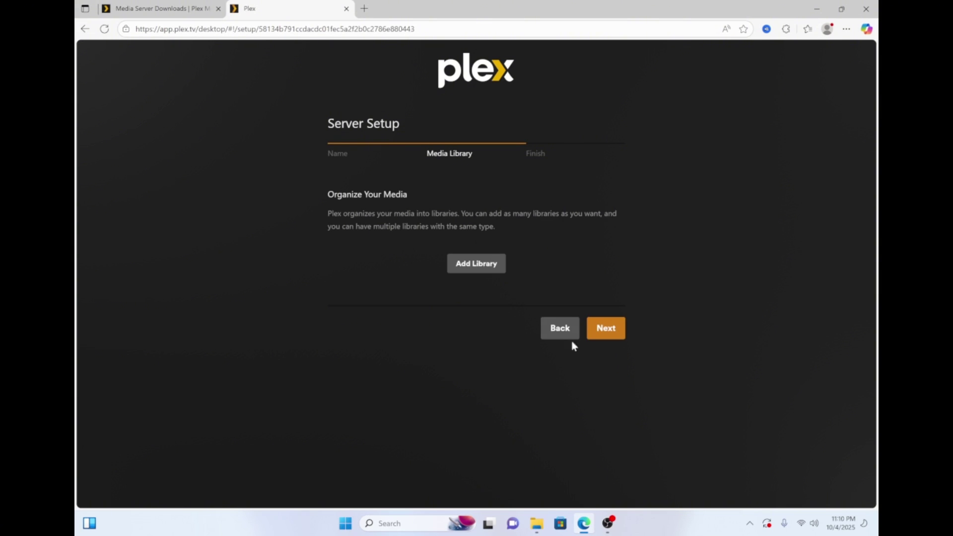
Create a Movies library using the Desktop folder 'All My Movie Trailers'.
left_click(477, 268)
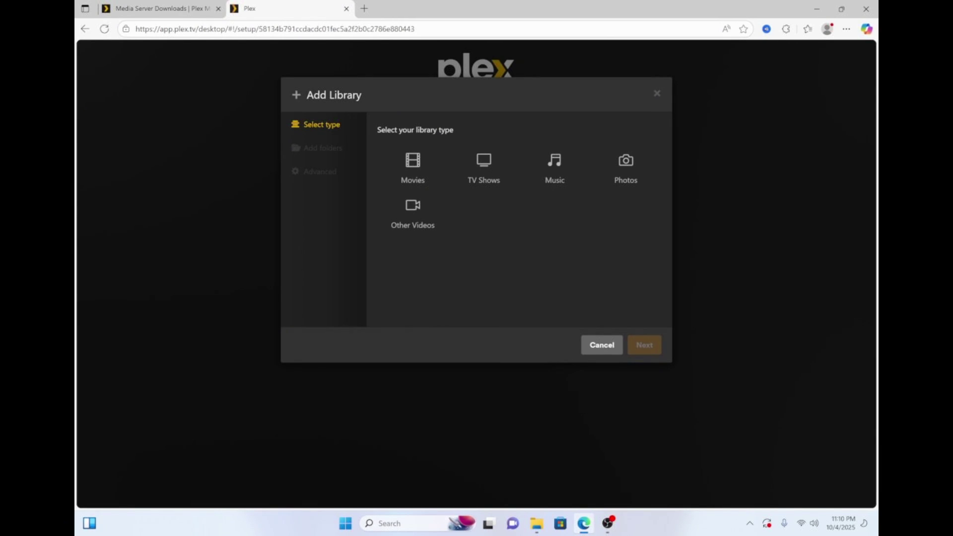
left_click(413, 171)
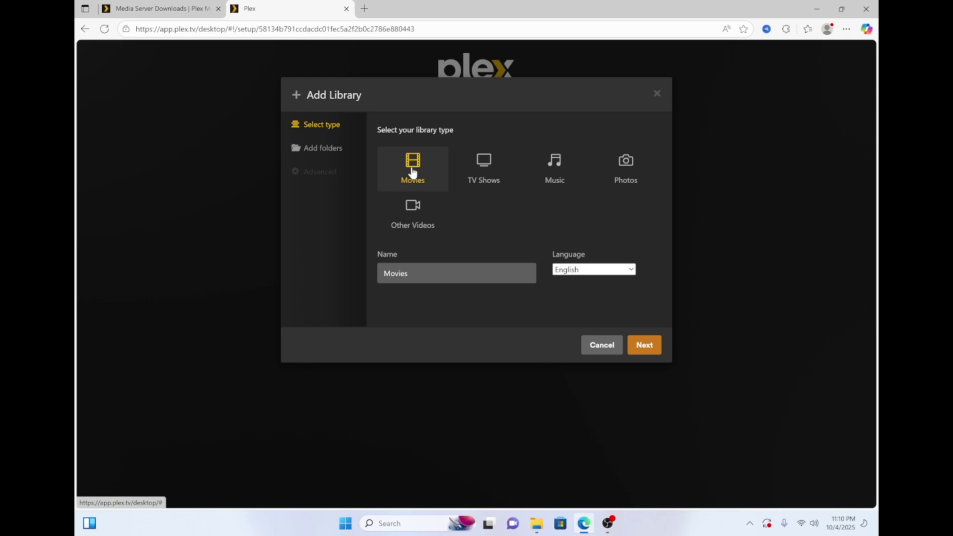
left_click(652, 347)
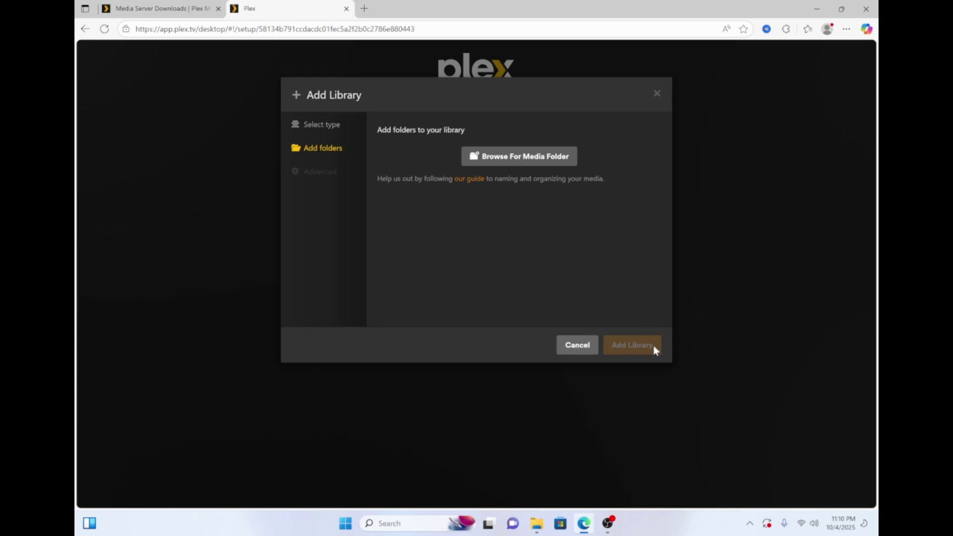
left_click(531, 157)
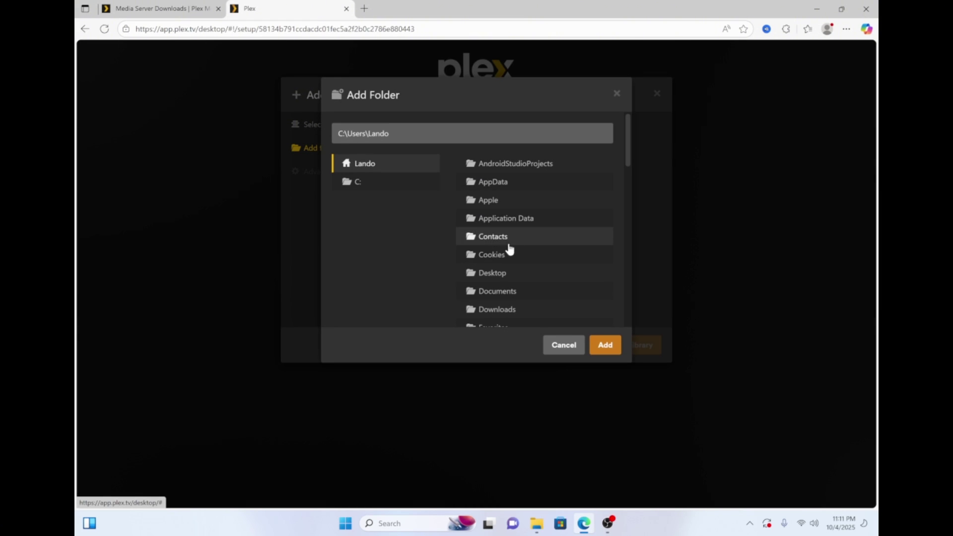
left_click(497, 272)
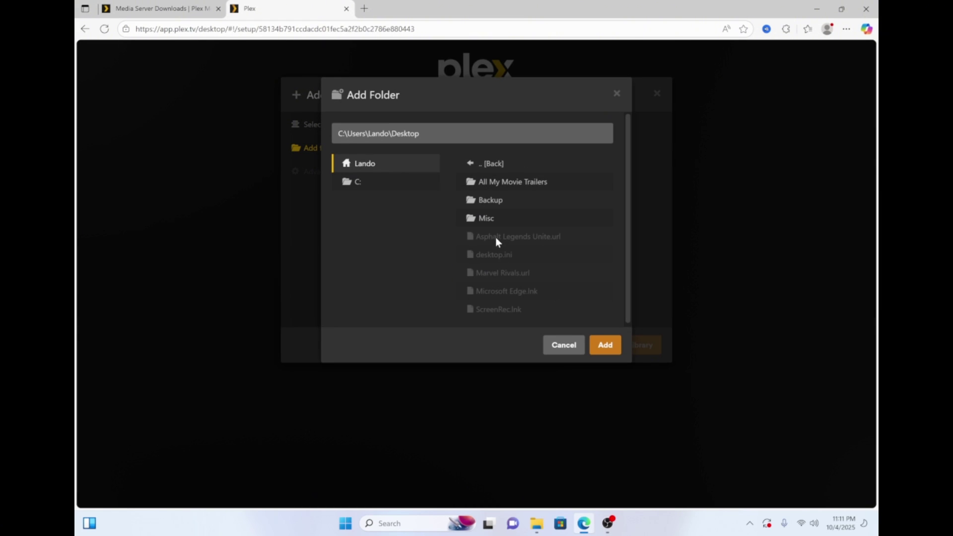
left_click(490, 183)
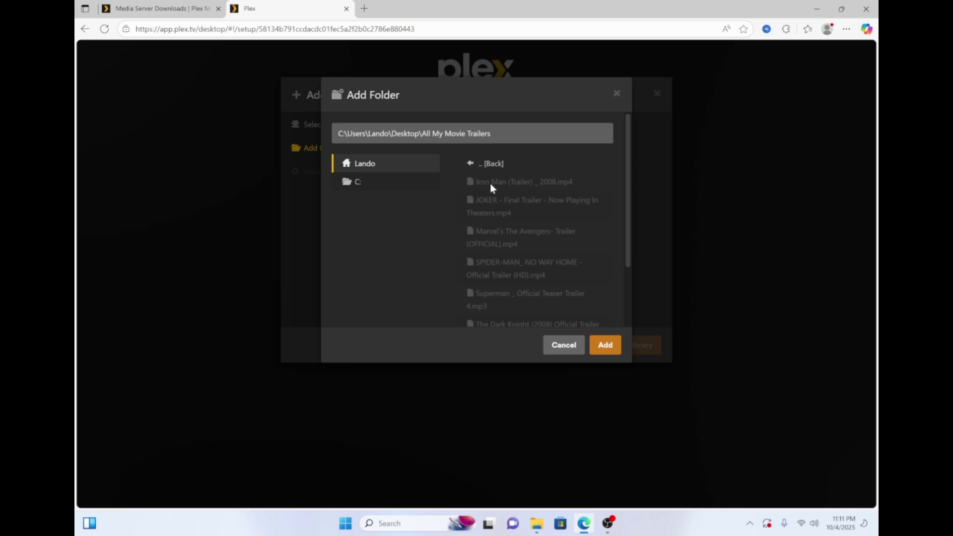
left_click(606, 346)
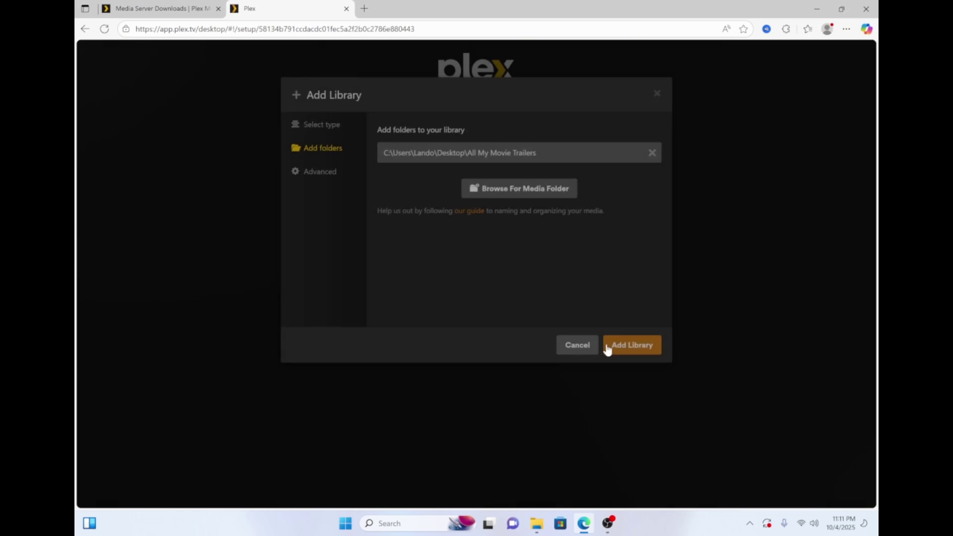
left_click(608, 348)
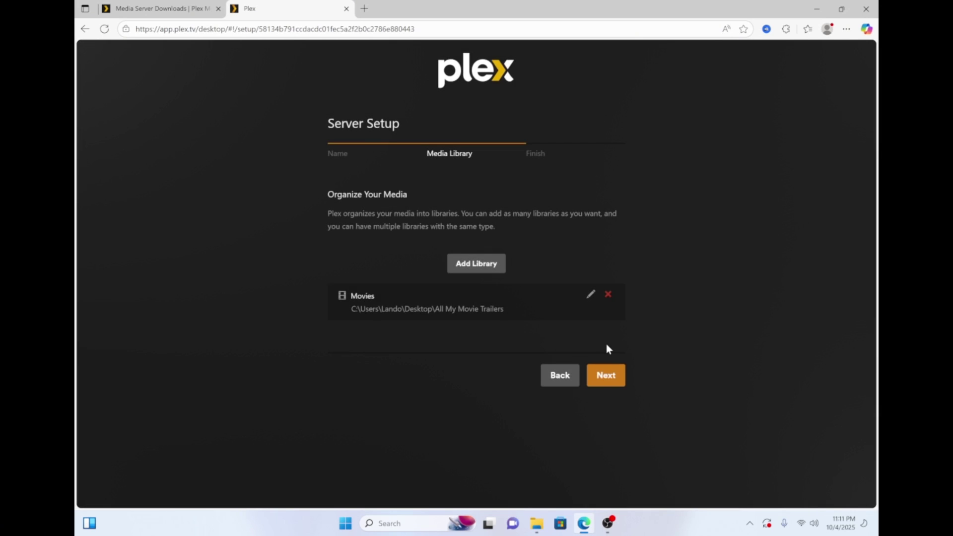
Advance past the Finish step and complete the Plex server setup.
left_click(611, 380)
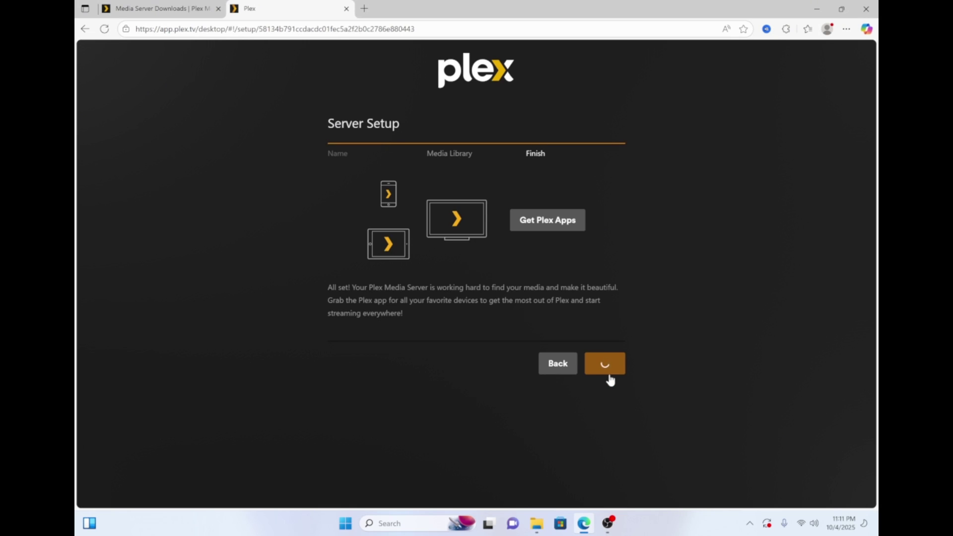
left_click(606, 372)
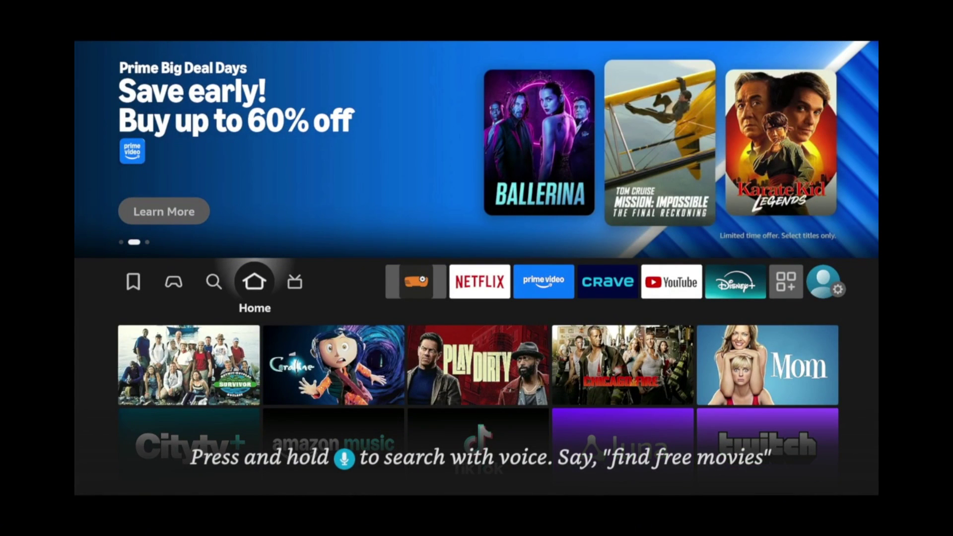
Search the Fire TV Appstore for 'plex'.
key("Left")
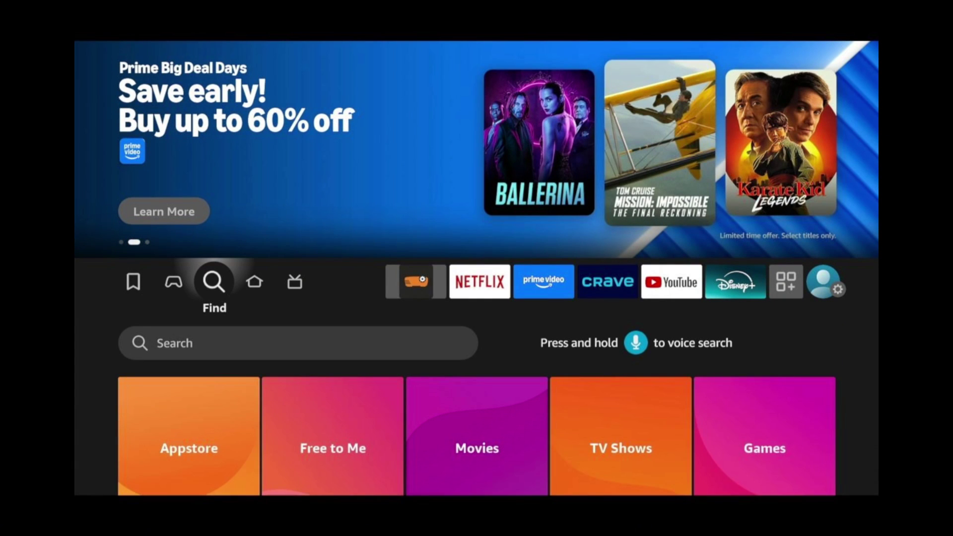
key("Down")
key("Down")
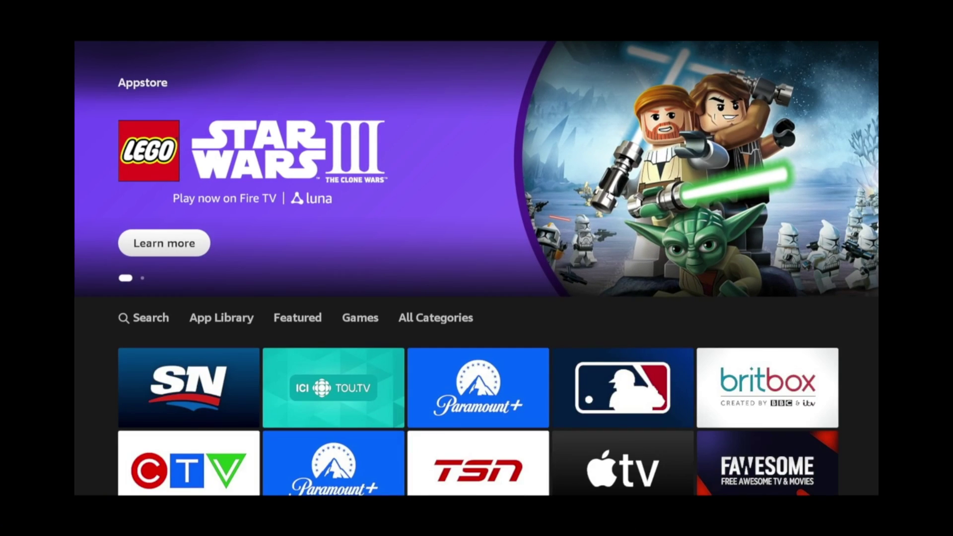
key("Left")
key("Left")
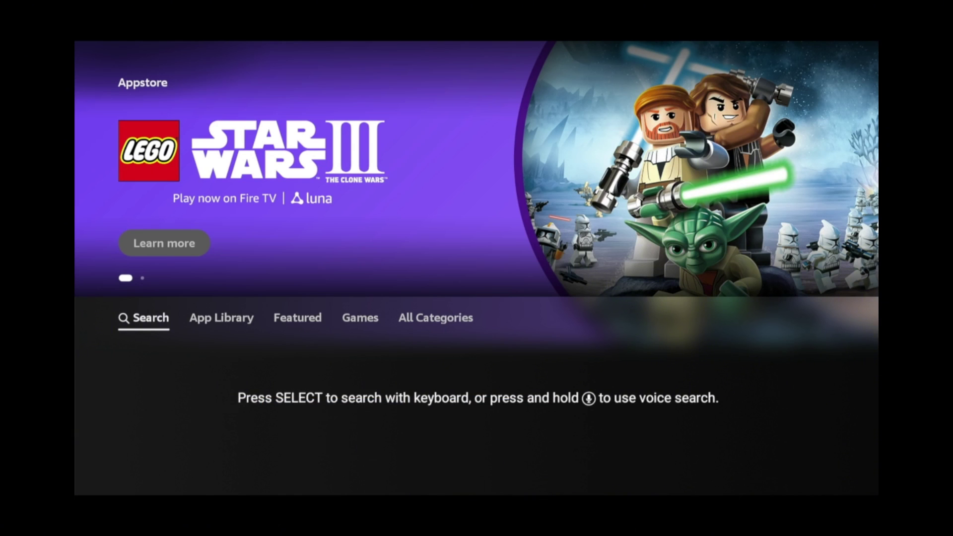
key("Return")
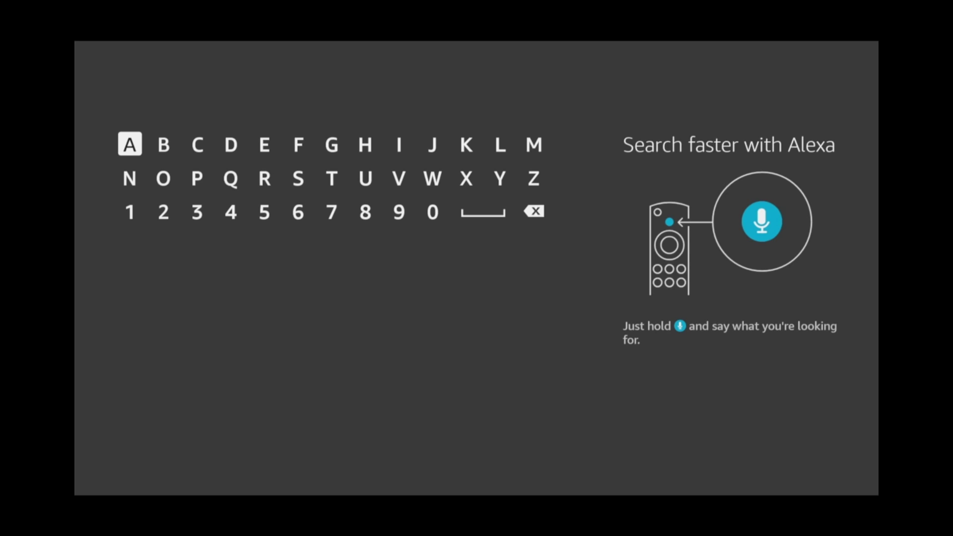
type("plex")
key("Down")
key("Return")
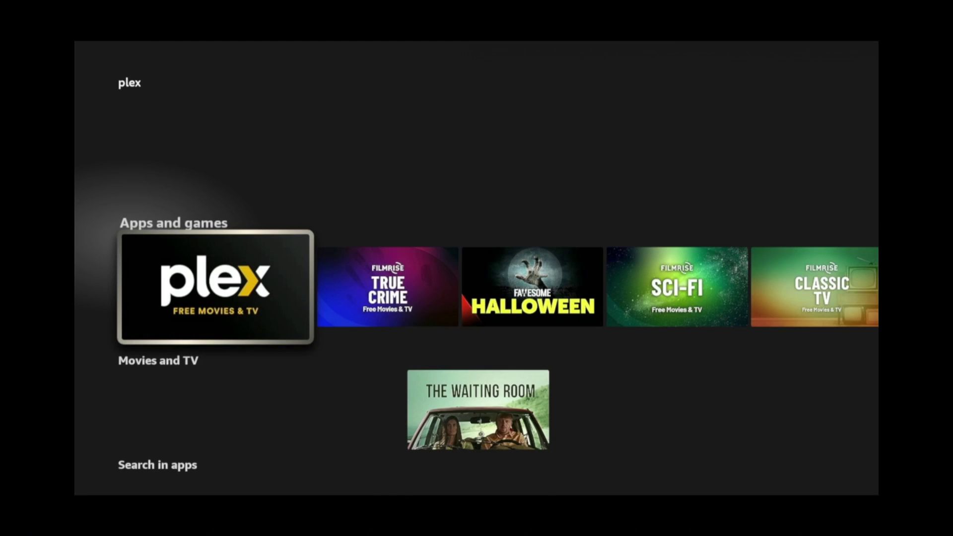
Download and launch the Plex app from its Appstore detail page.
key("Return")
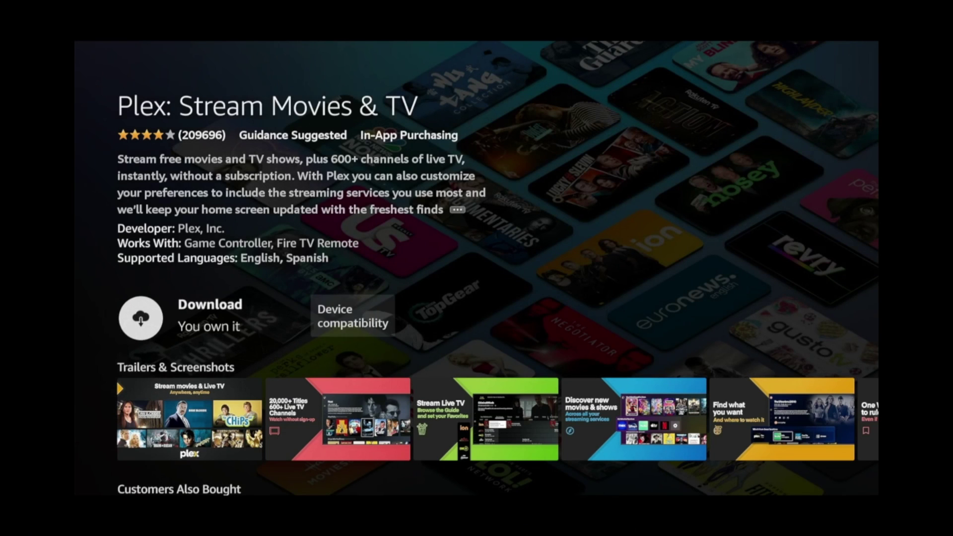
key("Return")
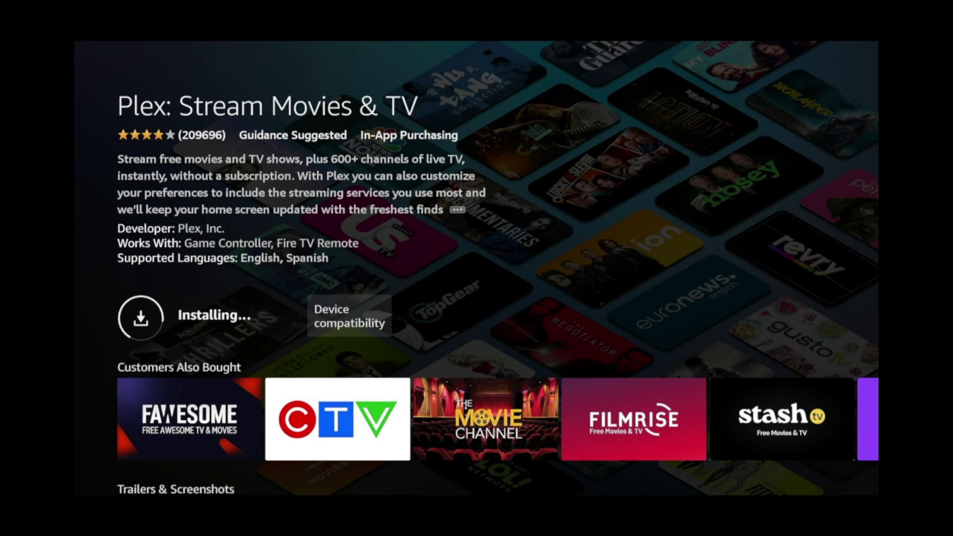
key("Return")
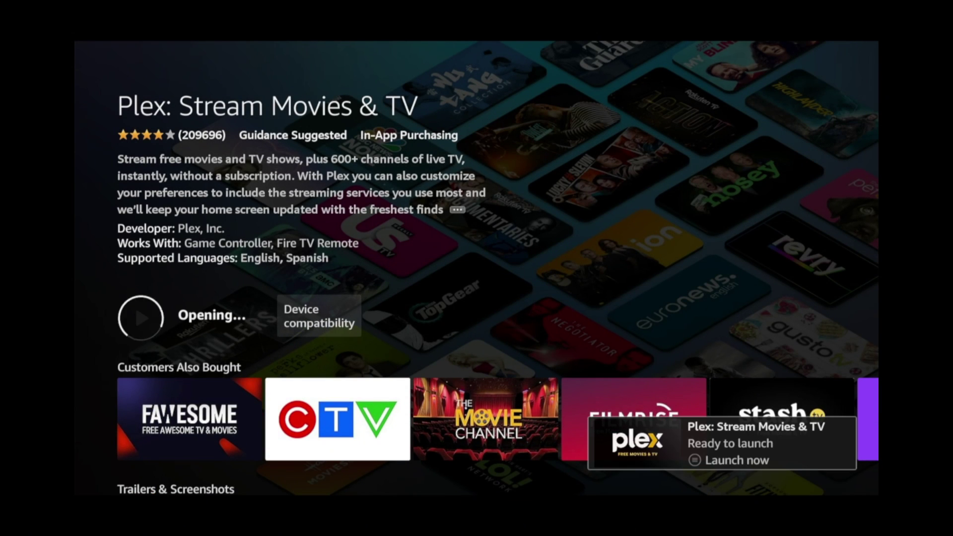
key("Right")
key("Right")
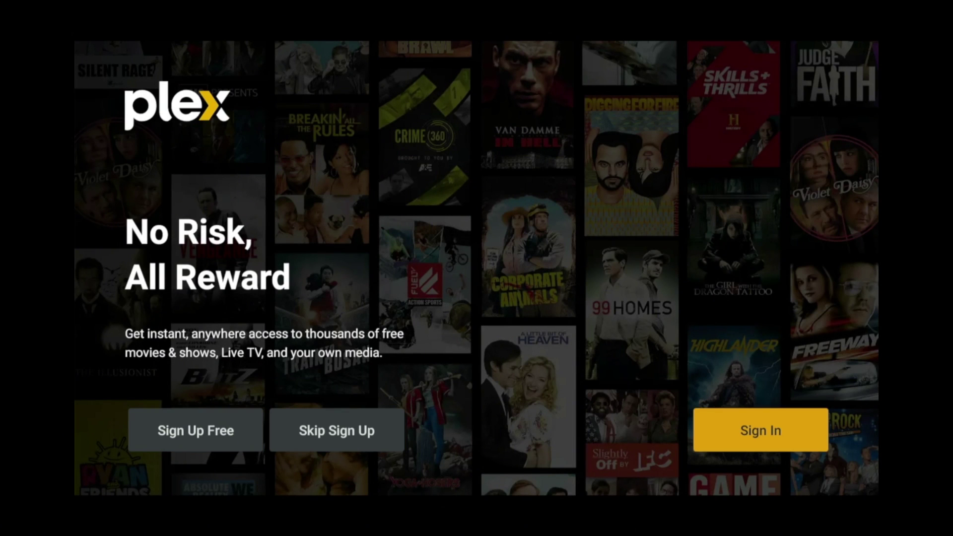
Link the Fire TV Plex app by entering its 4-character code at plex.tv/link.
key("Return")
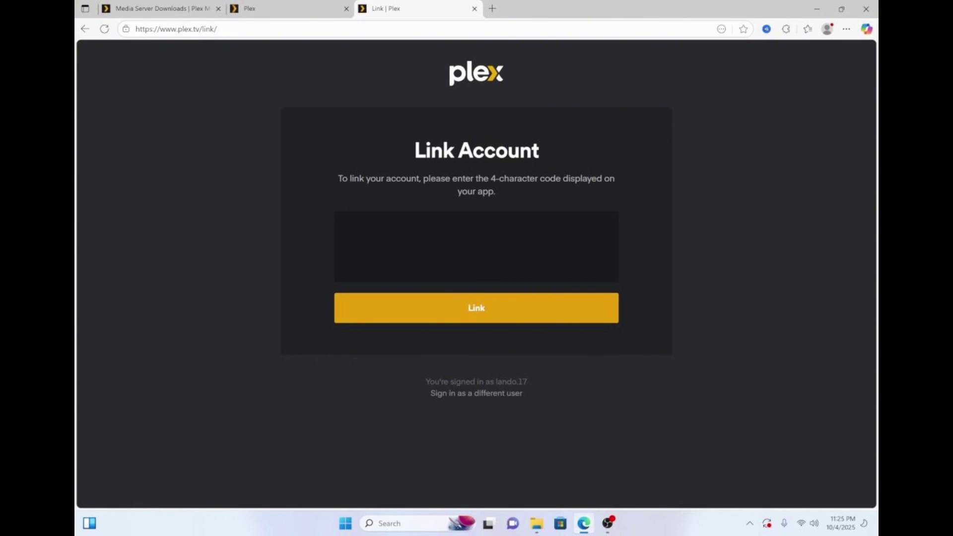
type("L38P")
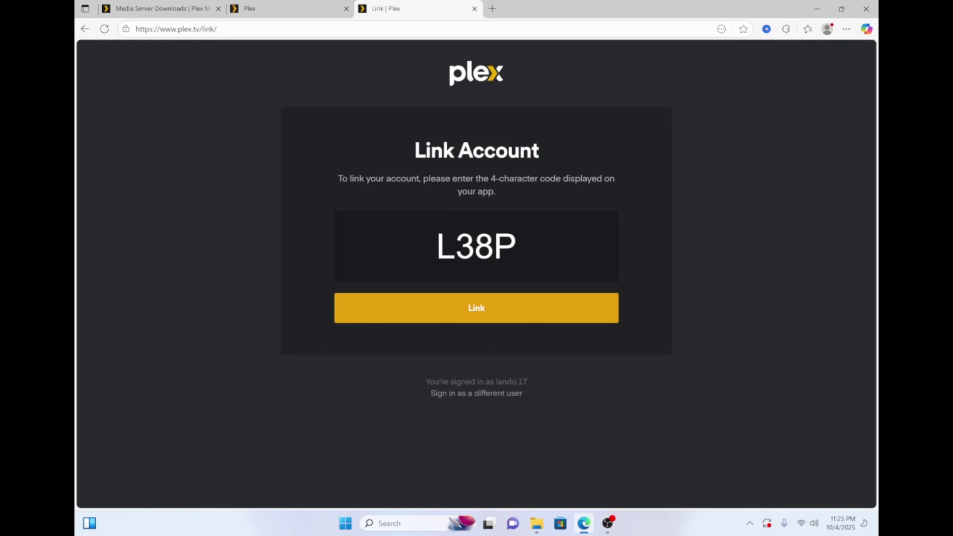
left_click(441, 314)
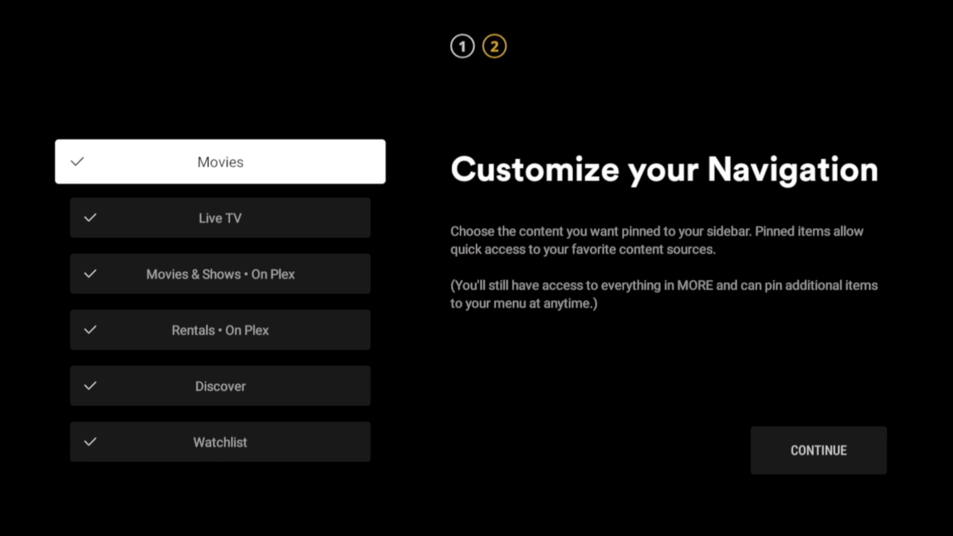
Finish navigation setup and browse the Iron Man, Avengers and Spider-Man trailers.
left_click(819, 451)
key("Return")
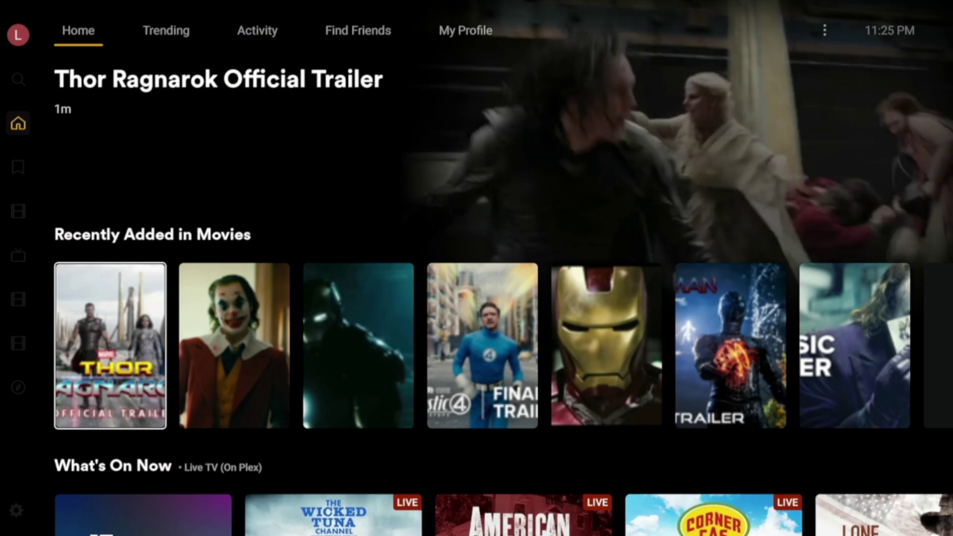
key("Right")
key("Right")
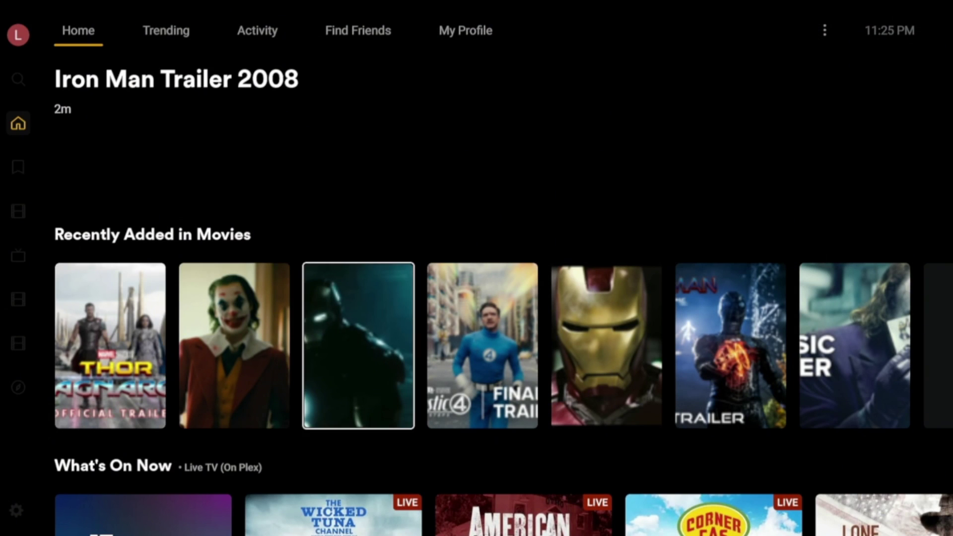
key("Right")
key("Right")
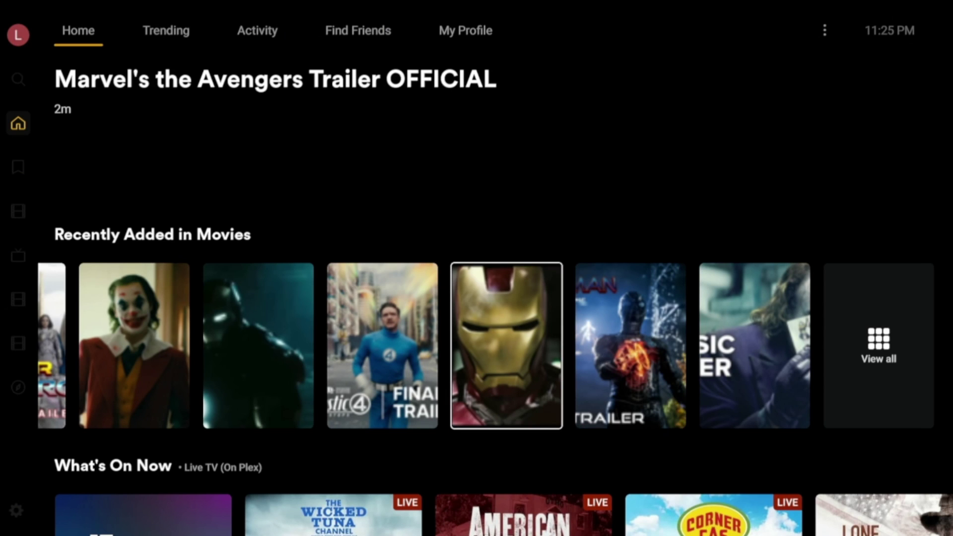
key("Right")
key("Left")
key("Left")
key("Left")
key("Left")
key("Left")
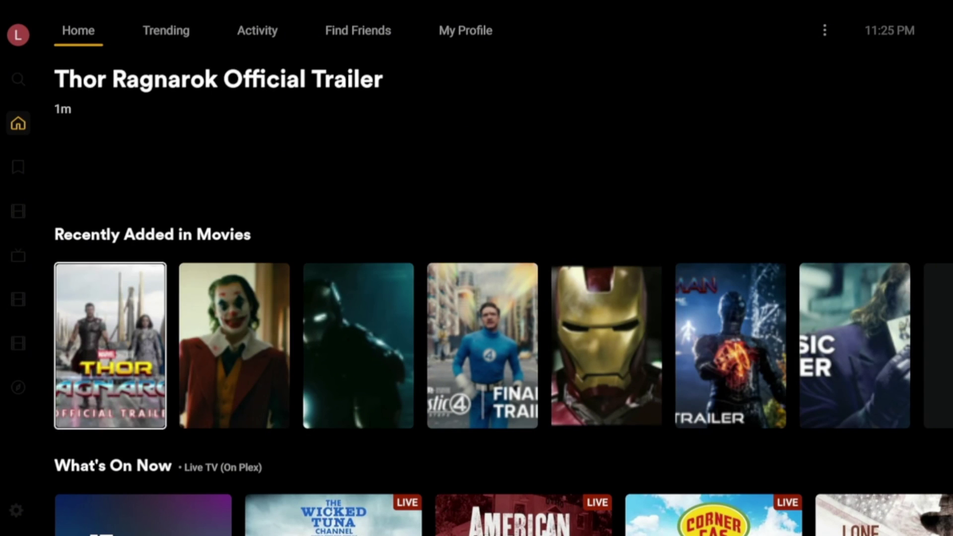
Browse the What's On Now, Popular Shows and Monster Mash Up rows, then select Movies in the sidebar.
key("Down")
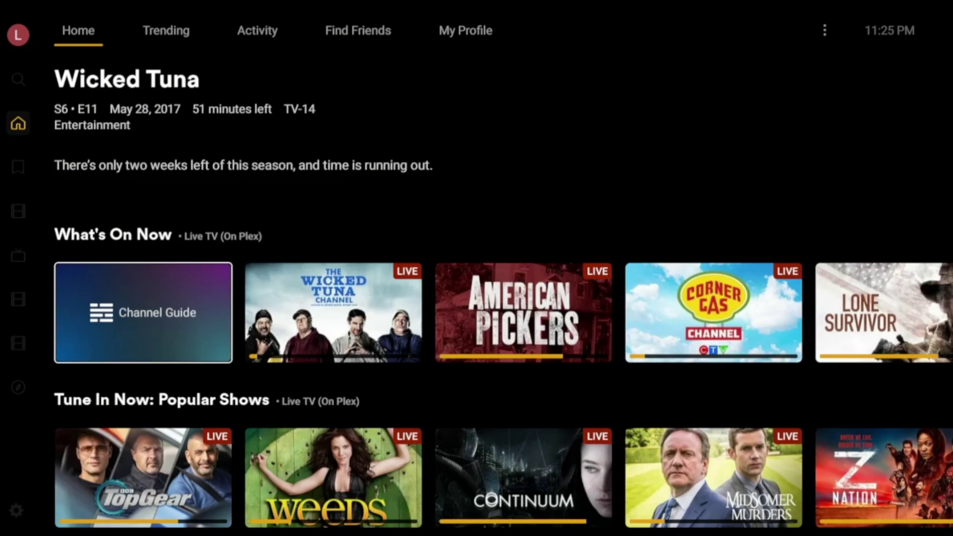
key("Down")
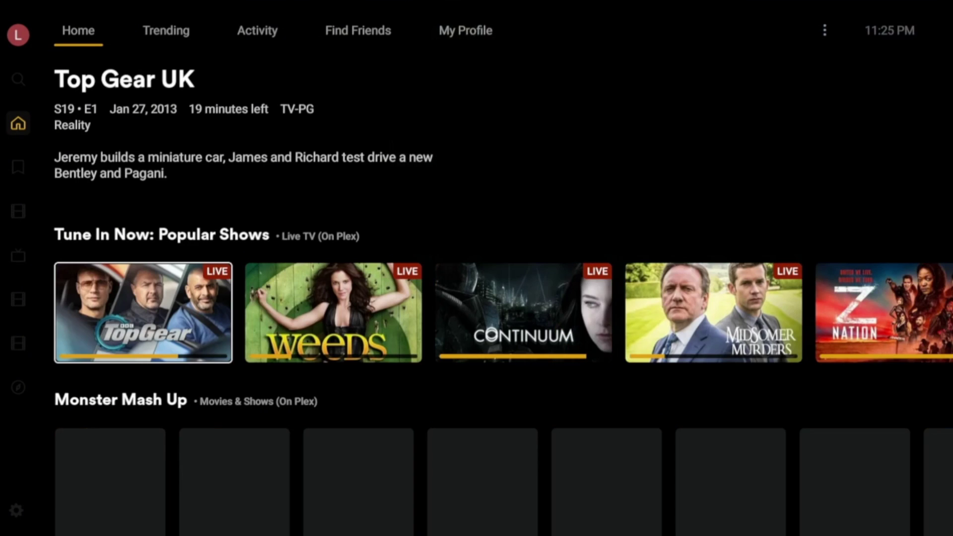
key("Down")
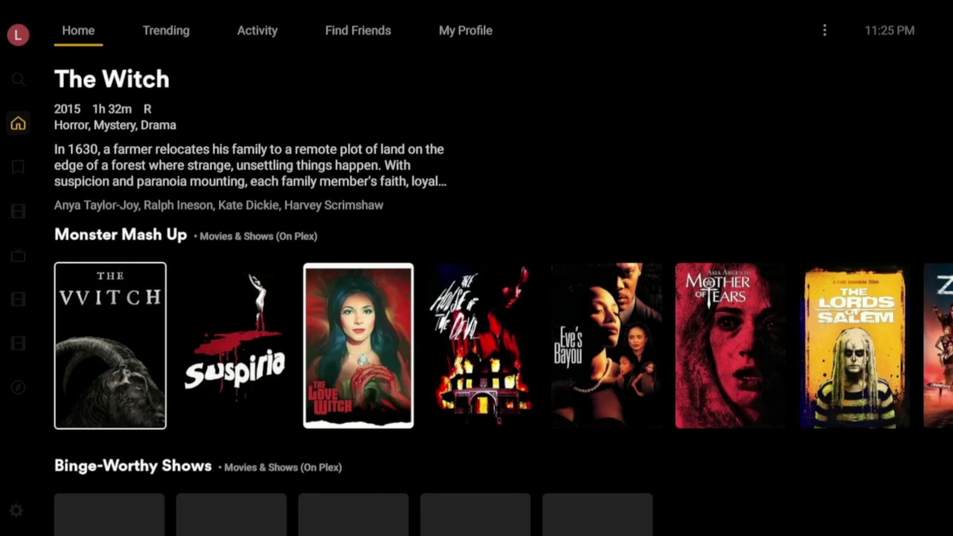
key("Up")
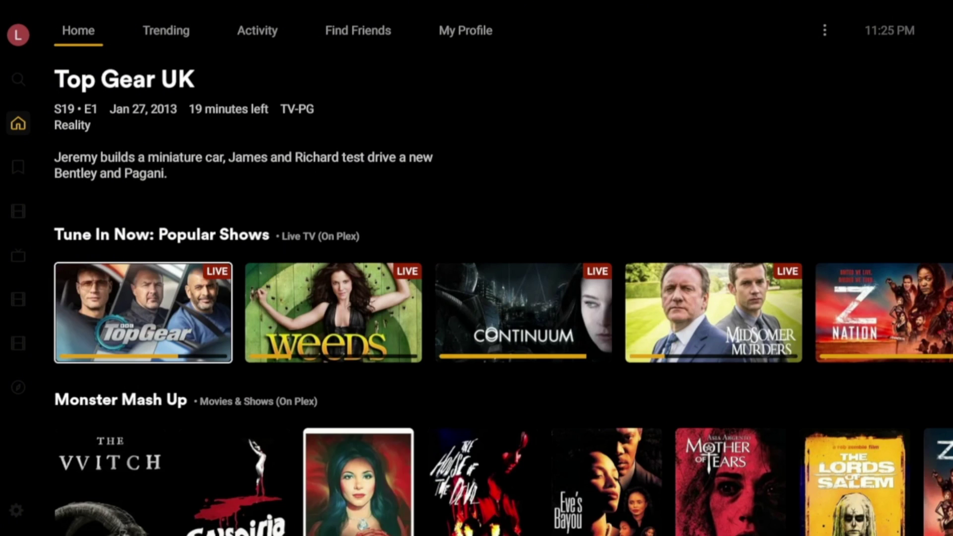
key("Up")
key("Up")
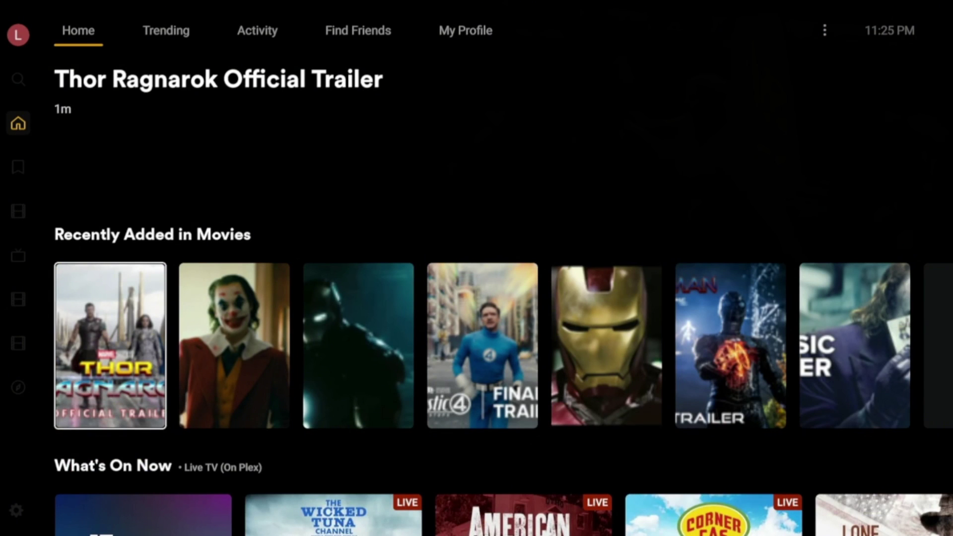
key("Left")
key("Down")
key("Down")
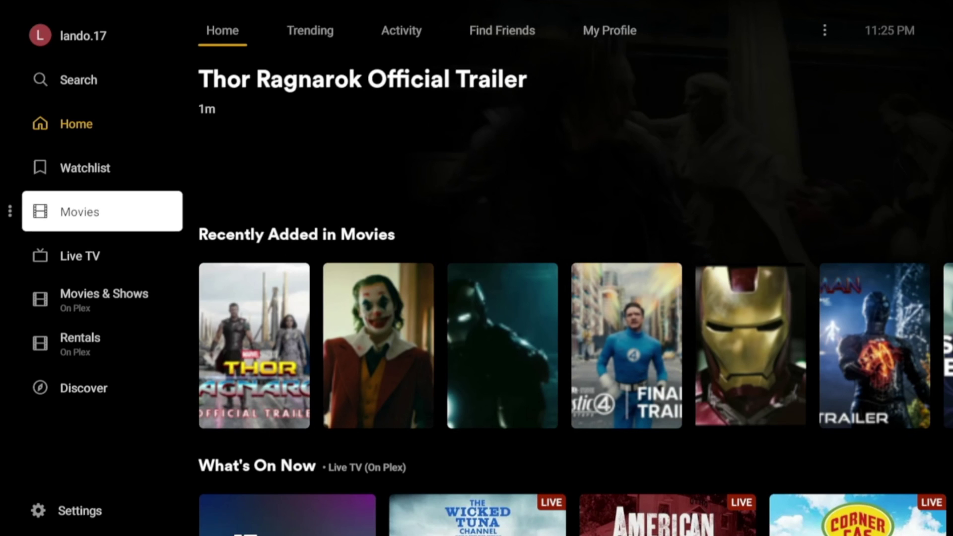
key("Return")
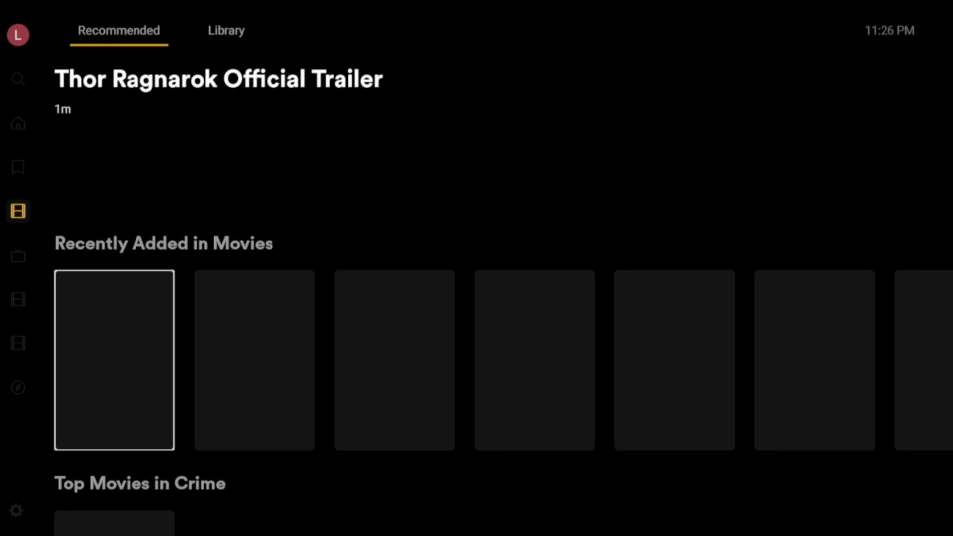
key("Right")
key("Right")
key("Right")
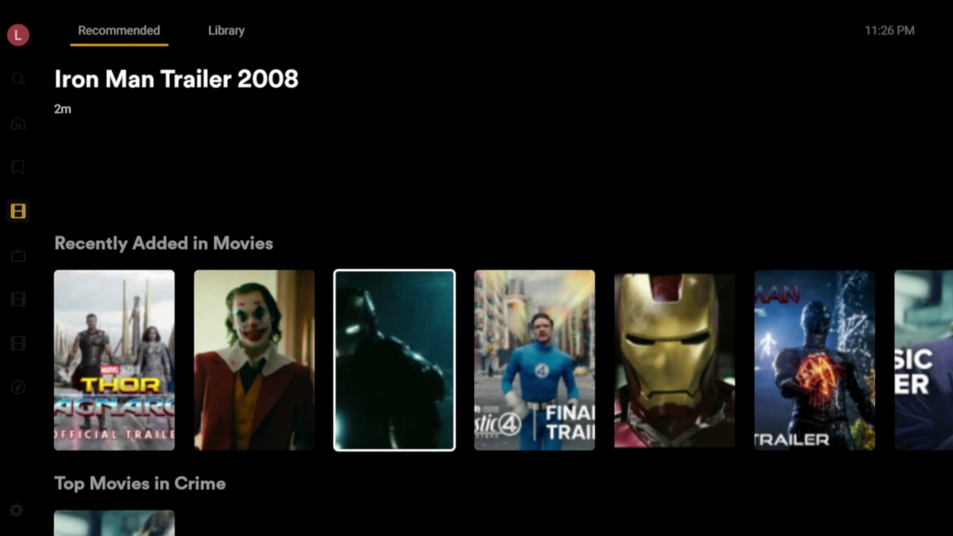
key("Right")
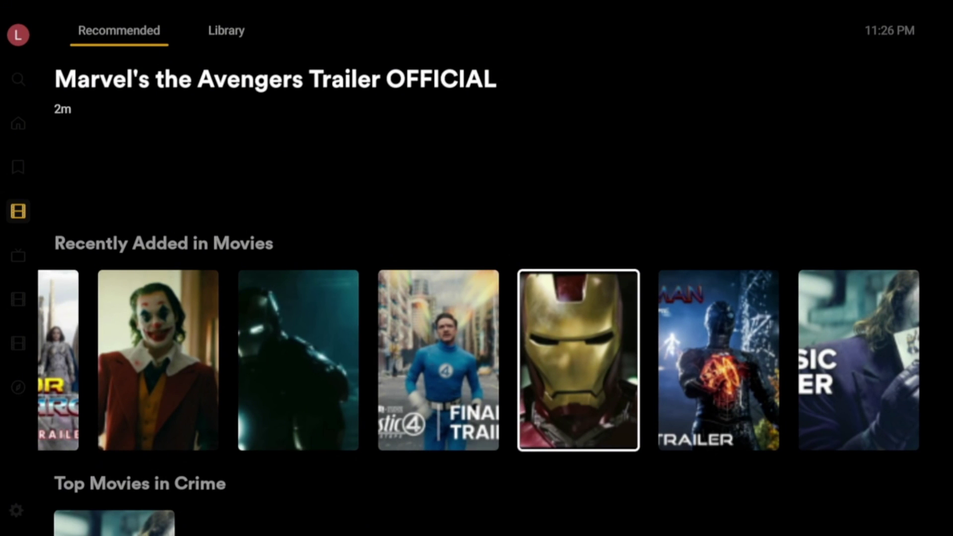
key("Right")
key("Escape")
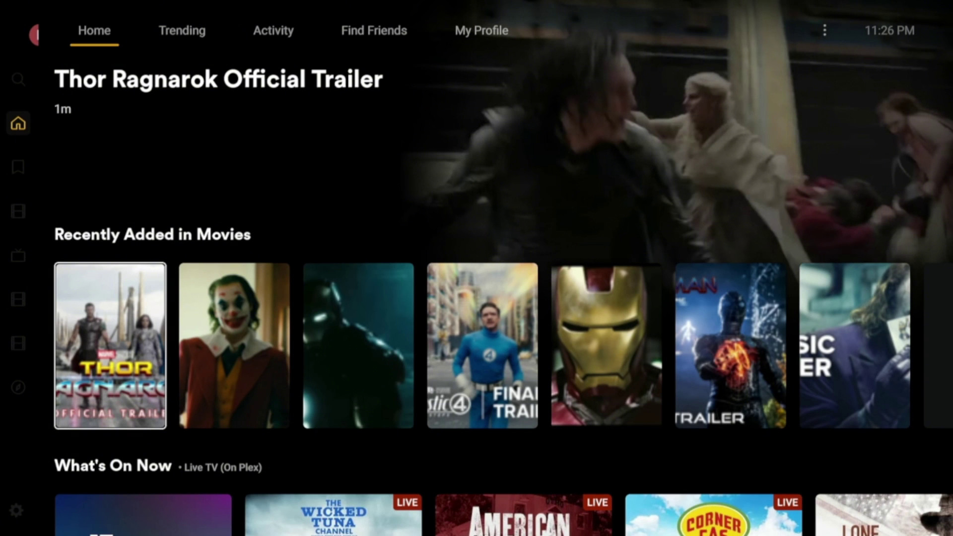
key("Down")
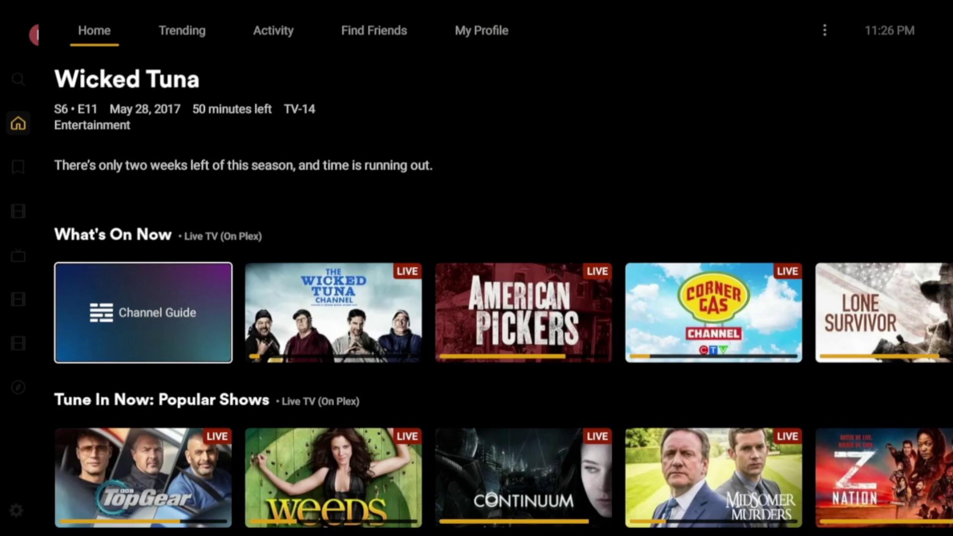
key("Down")
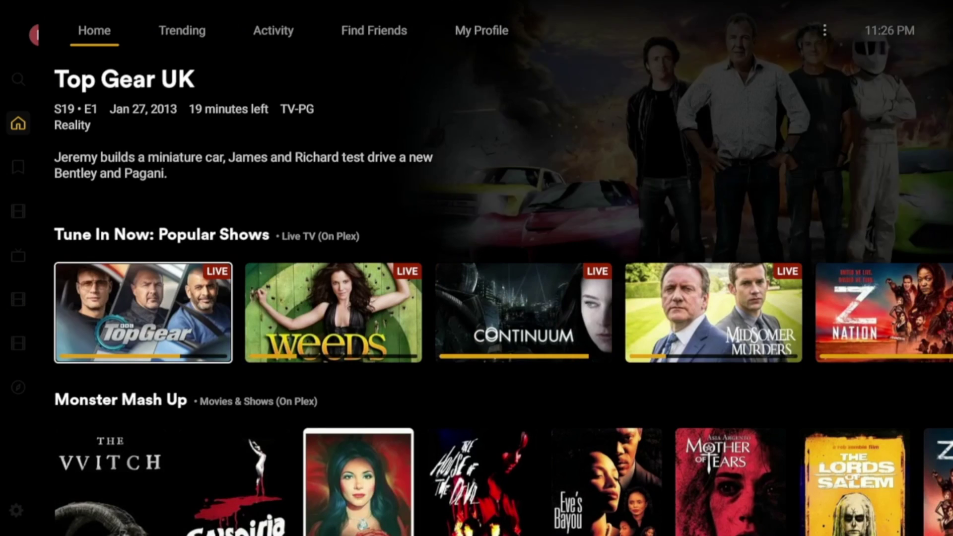